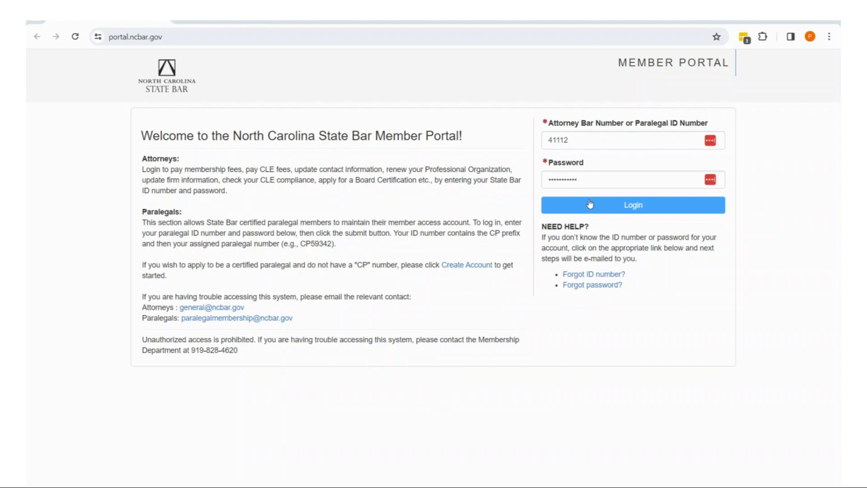
Step: Log in to the NC State Bar Member Portal with the bar number and password
left_click(615, 209)
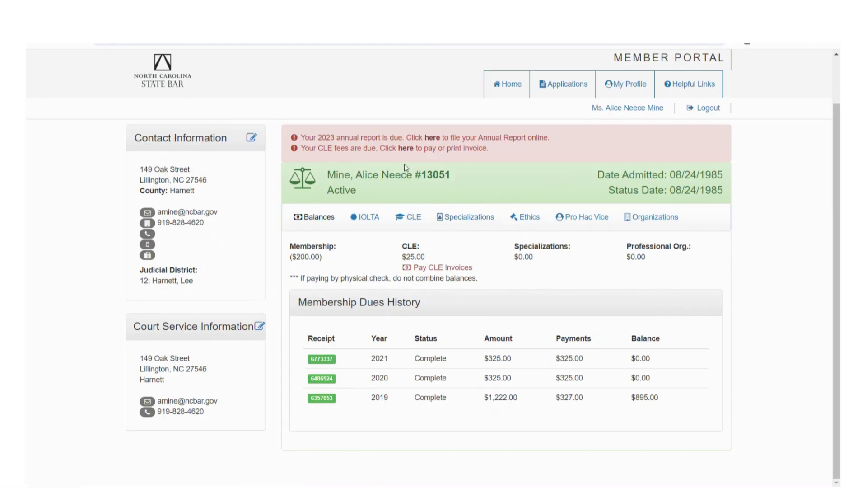
Step: Open the 2023 annual report, acknowledge its instruction statements, and save the Instructions step
left_click(432, 138)
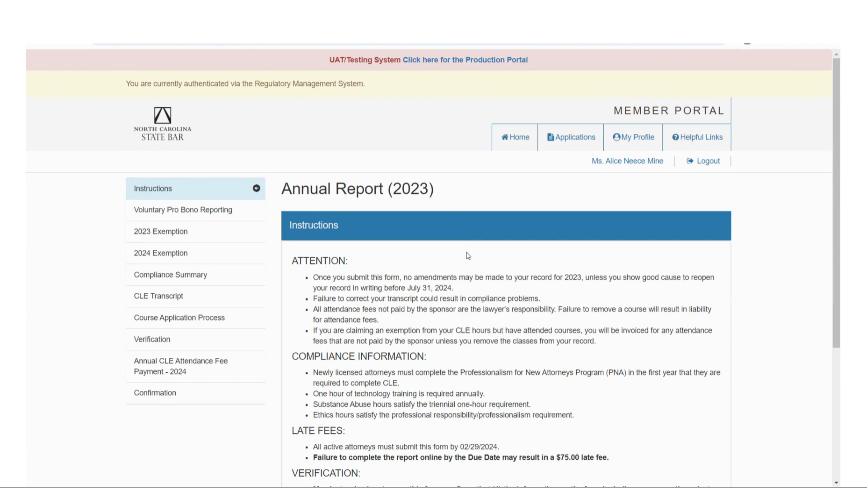
scroll(468, 255, "down", 1)
scroll(467, 253, "down", 1)
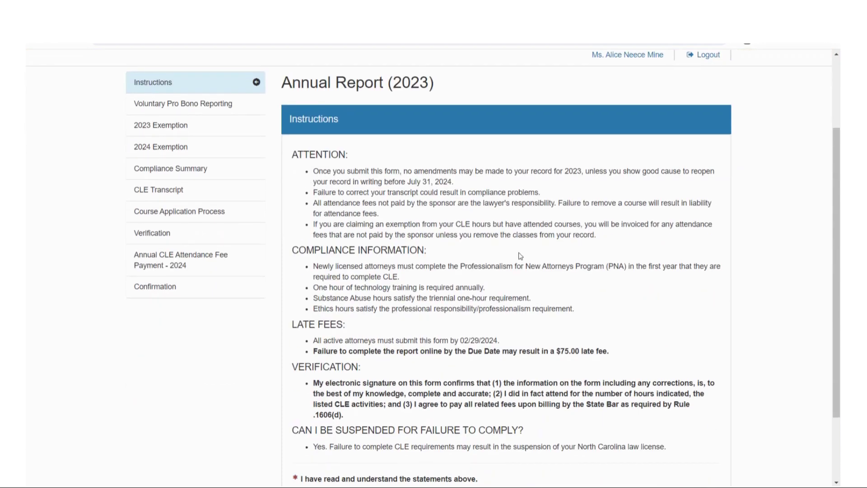
scroll(554, 254, "down", 1)
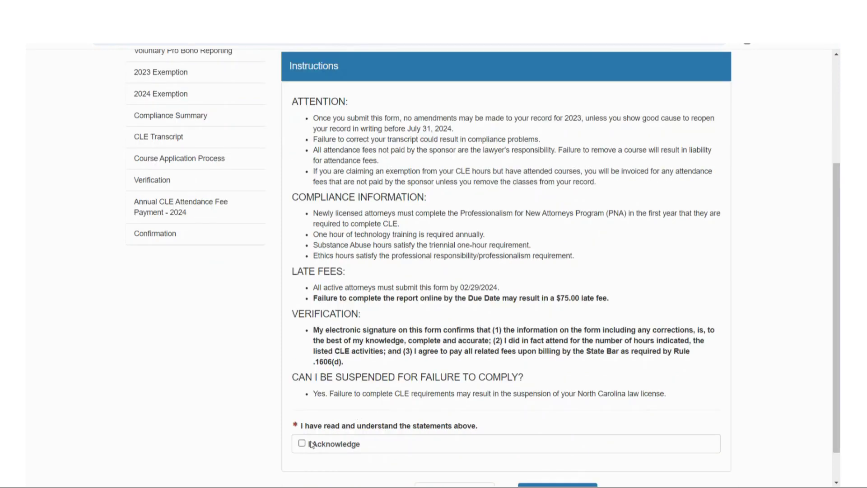
left_click(301, 443)
scroll(640, 300, "down", 1)
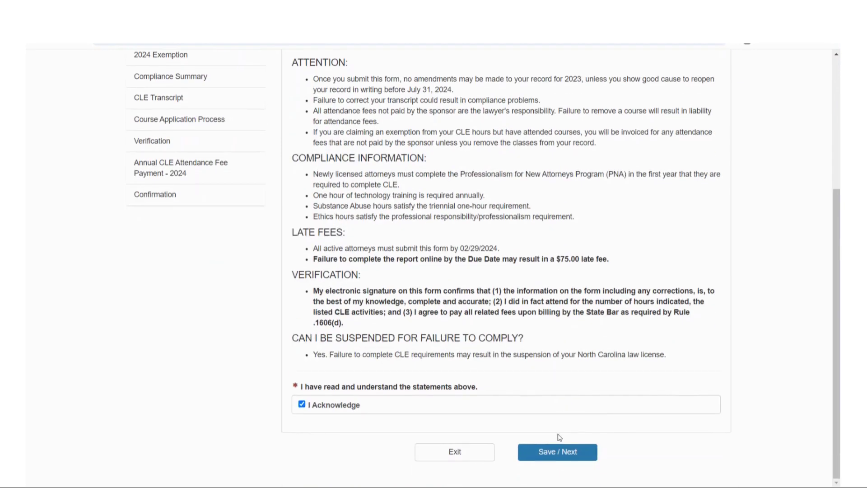
left_click(558, 456)
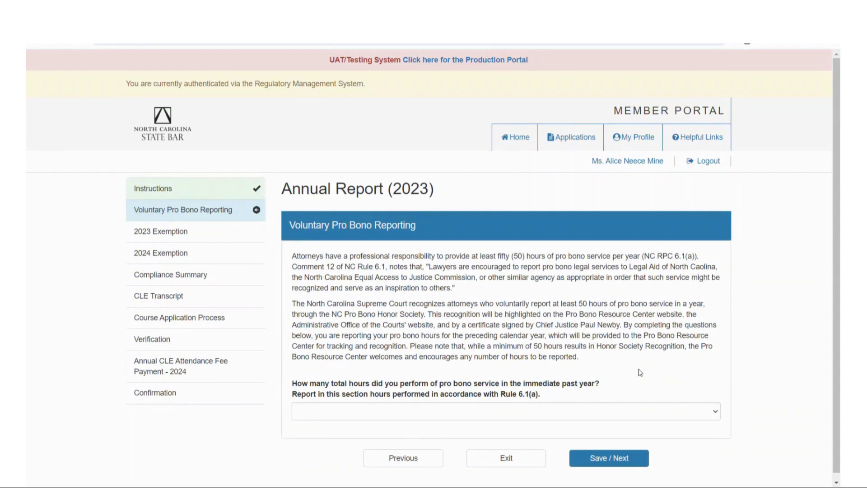
Step: Choose 21-40 in the past-year pro bono hours dropdown
left_click(645, 415)
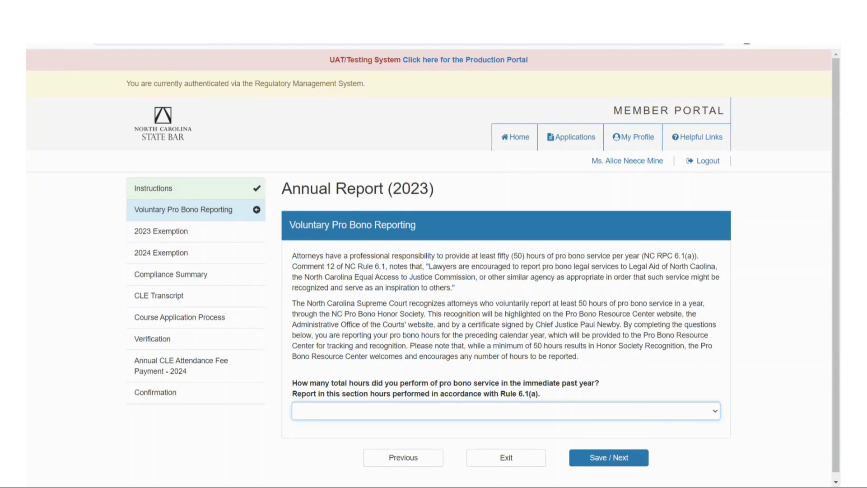
left_click(547, 371)
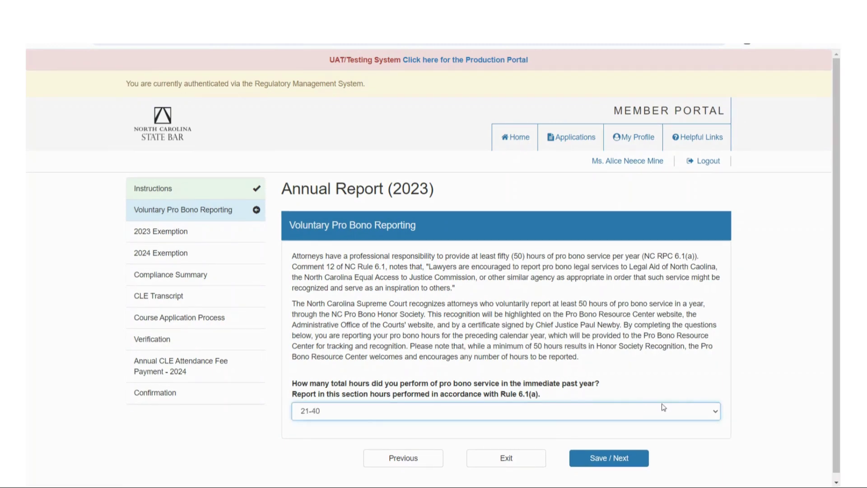
Step: Save the pro bono hours and review the 2023 Exemption questions
left_click(611, 462)
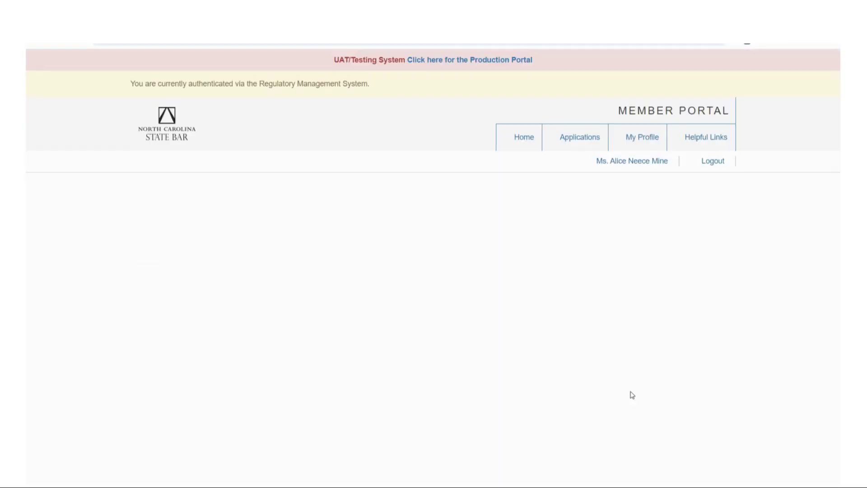
scroll(606, 338, "down", 1)
scroll(607, 340, "down", 3)
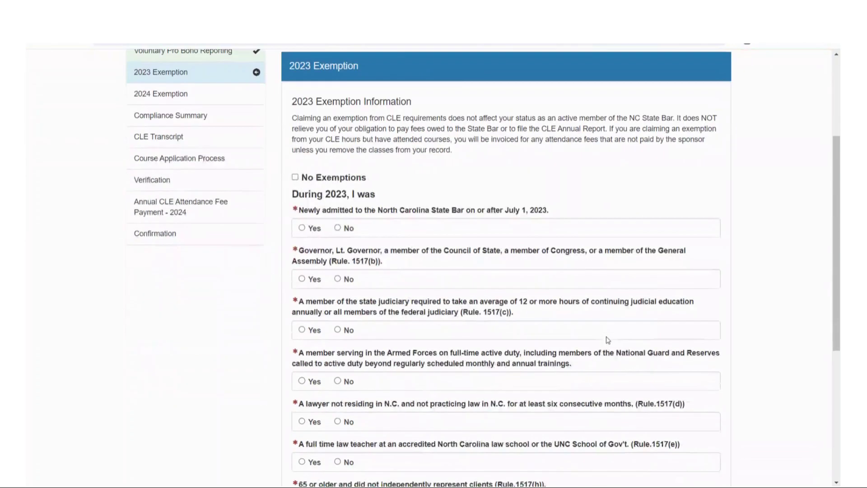
scroll(607, 340, "up", 1)
scroll(678, 317, "down", 3)
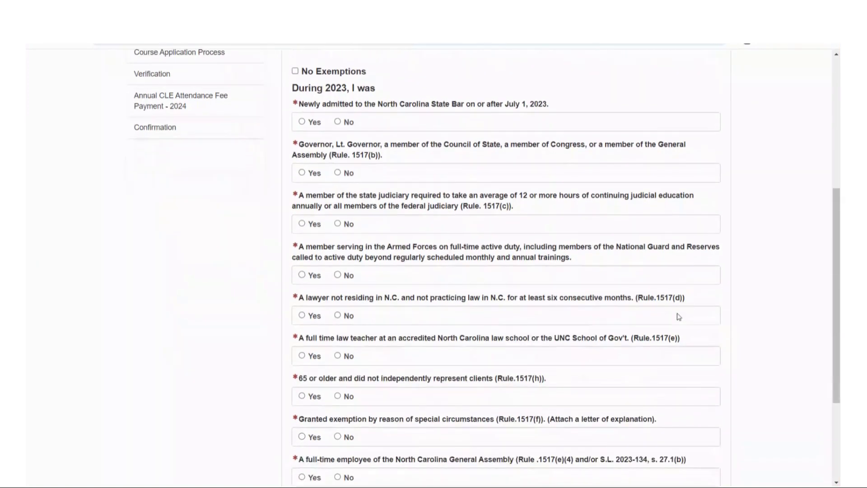
scroll(678, 316, "down", 1)
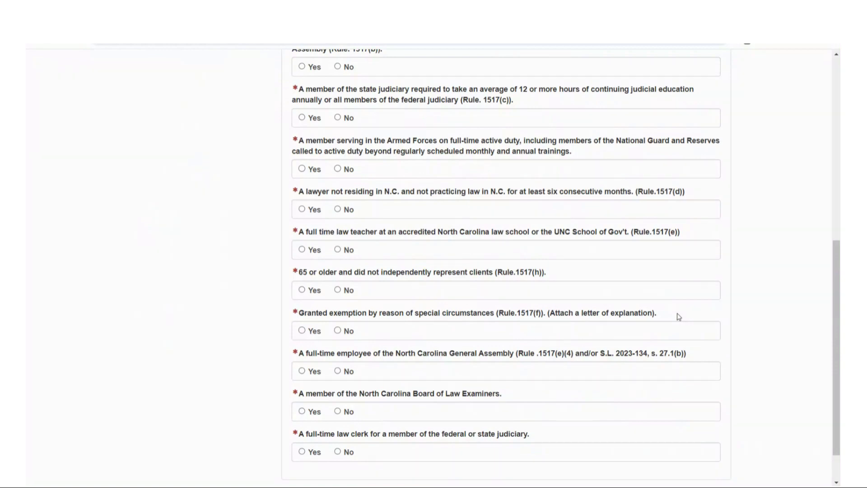
scroll(678, 317, "up", 3)
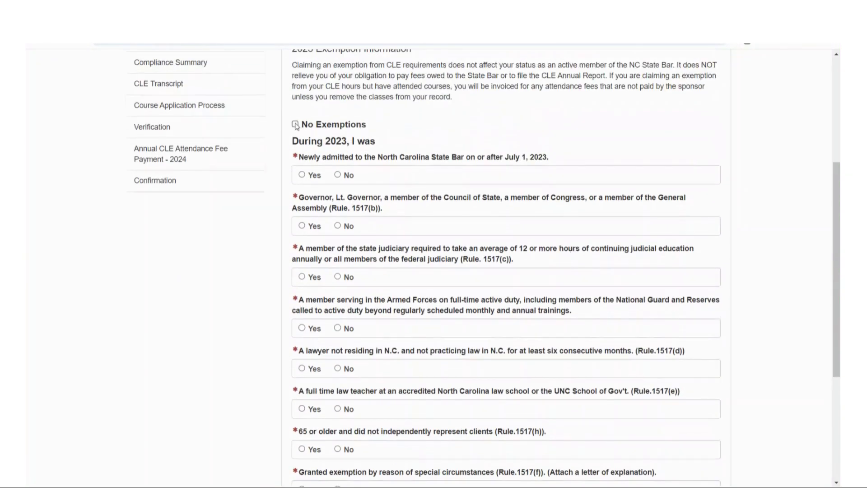
Step: Check No Exemptions for 2023 and save the exemption answers
left_click(296, 125)
scroll(614, 244, "down", 4)
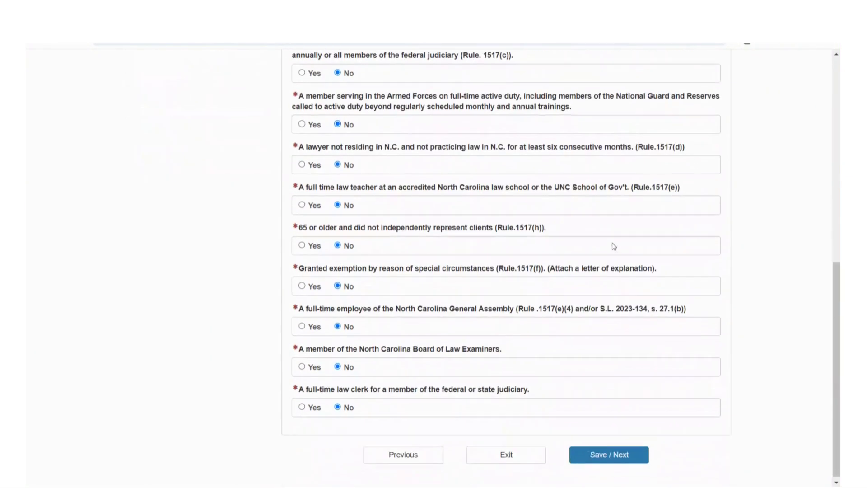
left_click(613, 453)
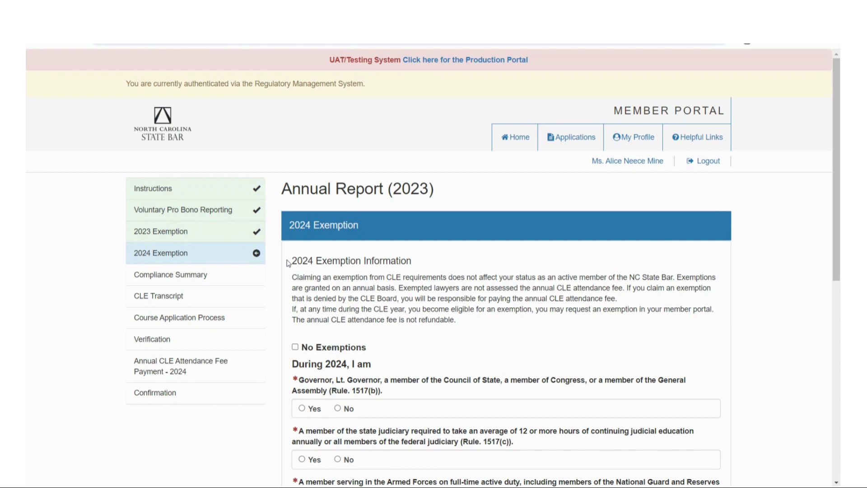
Step: Check No Exemptions on the 2024 Exemption page and save it
left_click_drag(288, 263, 439, 268)
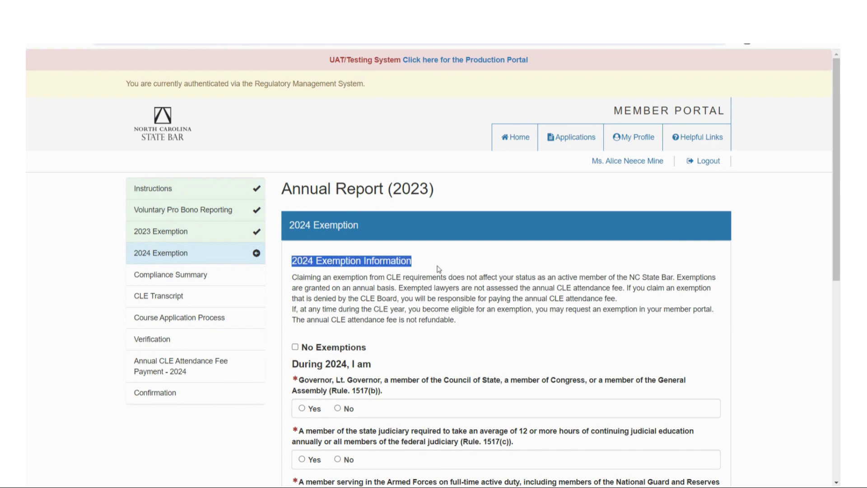
left_click(450, 268)
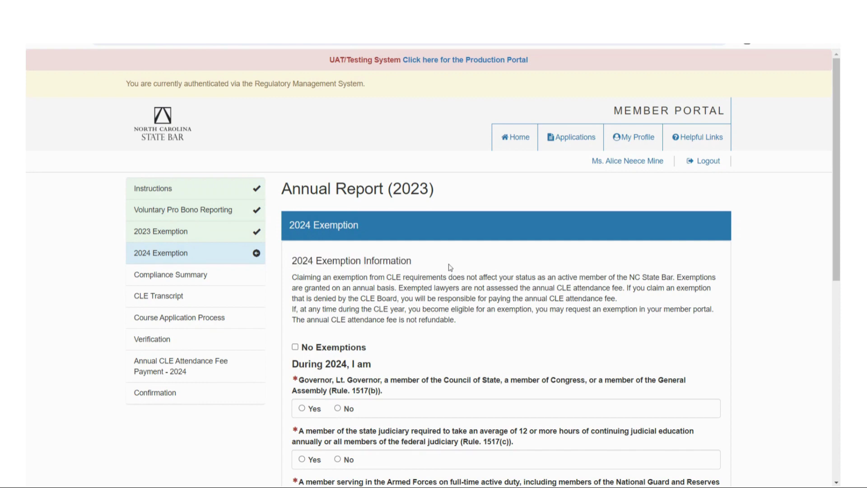
scroll(499, 280, "down", 2)
scroll(499, 282, "down", 2)
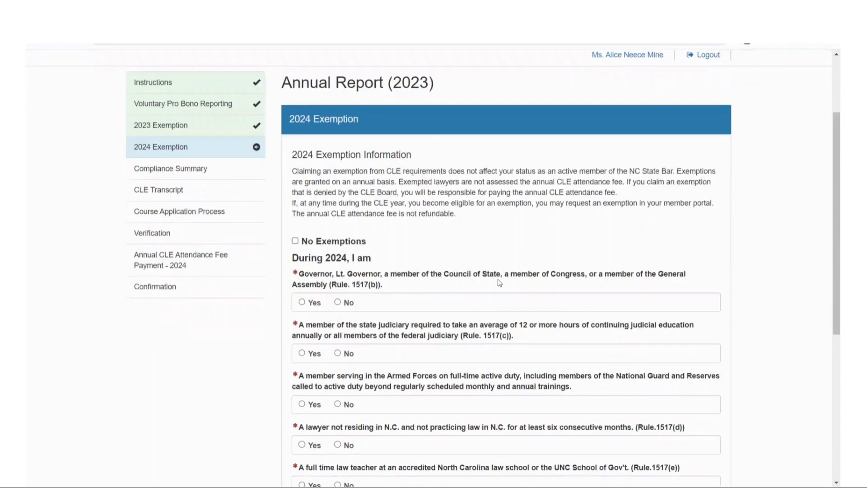
left_click(295, 188)
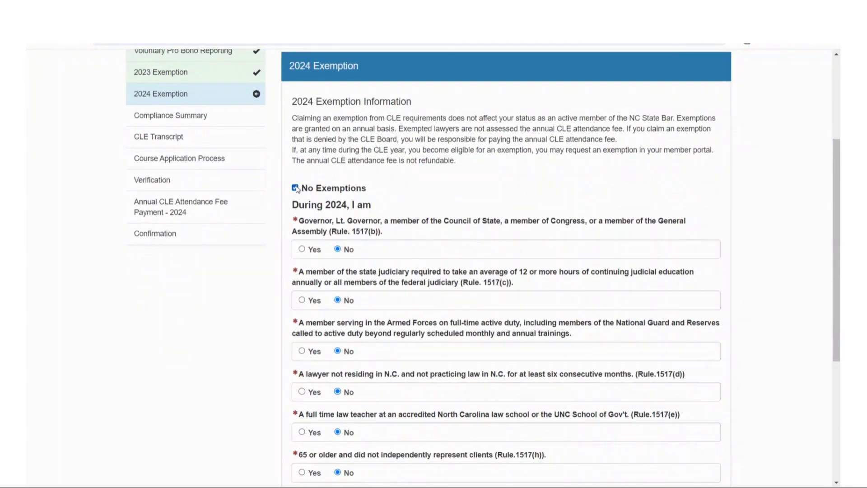
scroll(551, 213, "down", 4)
scroll(551, 213, "down", 1)
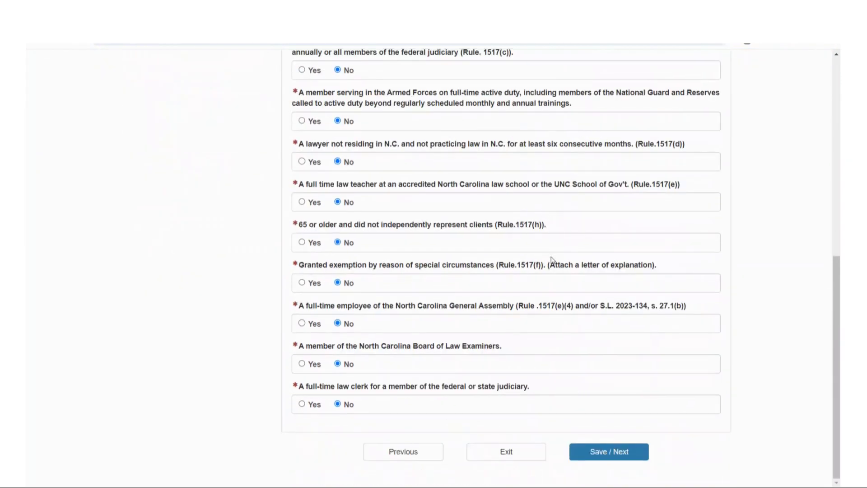
left_click(602, 453)
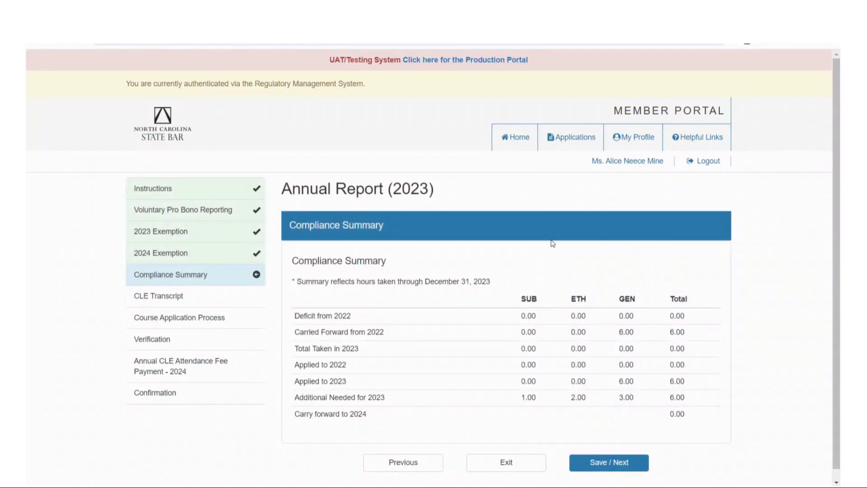
Step: Review the Compliance Summary note on hours through December 31, 2023, showing 6.00 hours still needed
scroll(559, 242, "down", 1)
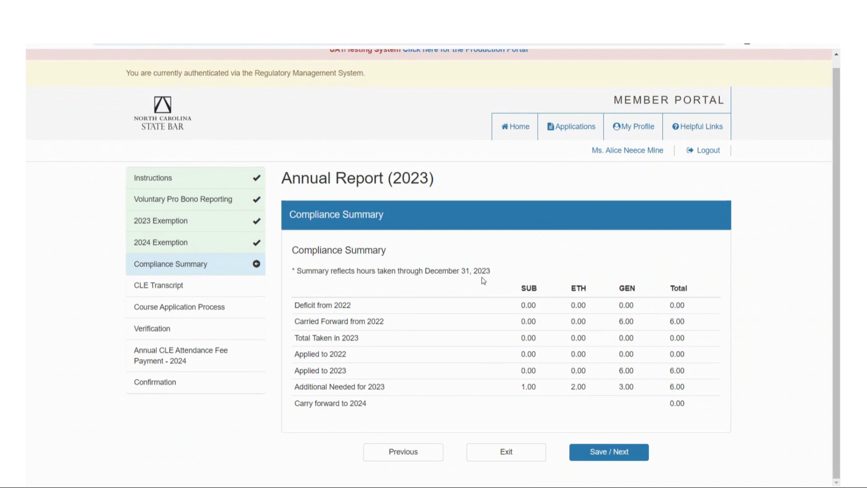
left_click_drag(298, 271, 507, 278)
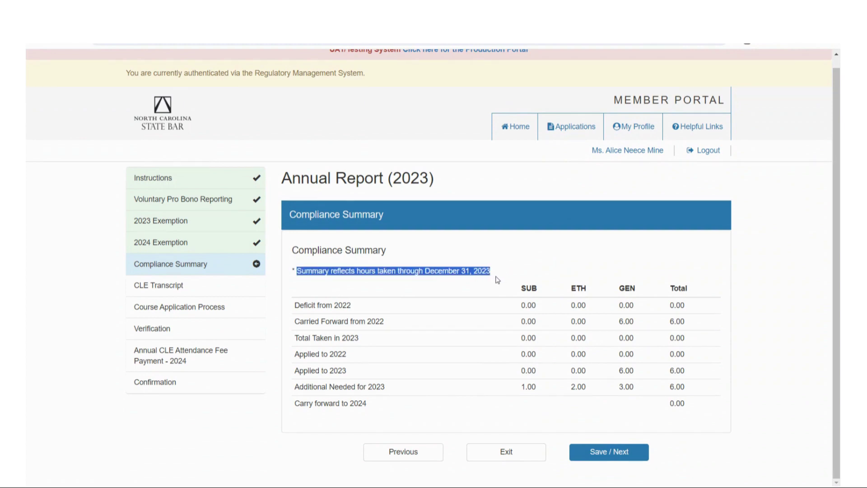
left_click(530, 257)
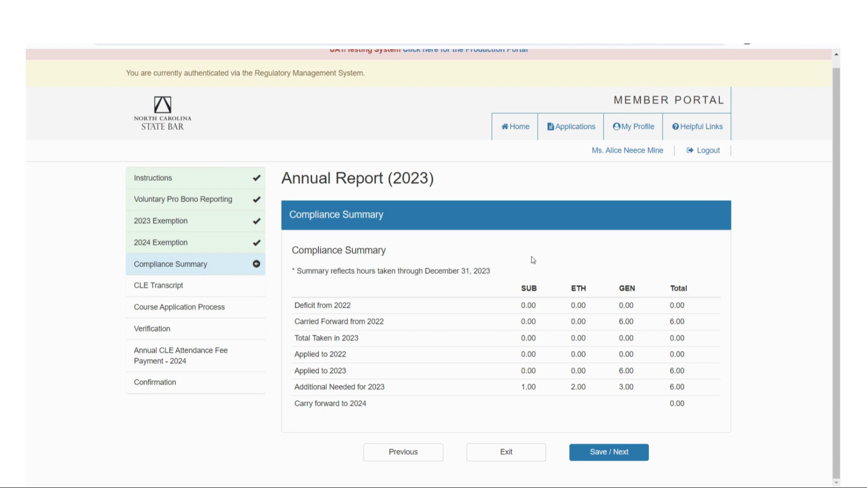
Step: Advance to the 2023 CLE Transcript and cancel the course search without adding courses
left_click(607, 452)
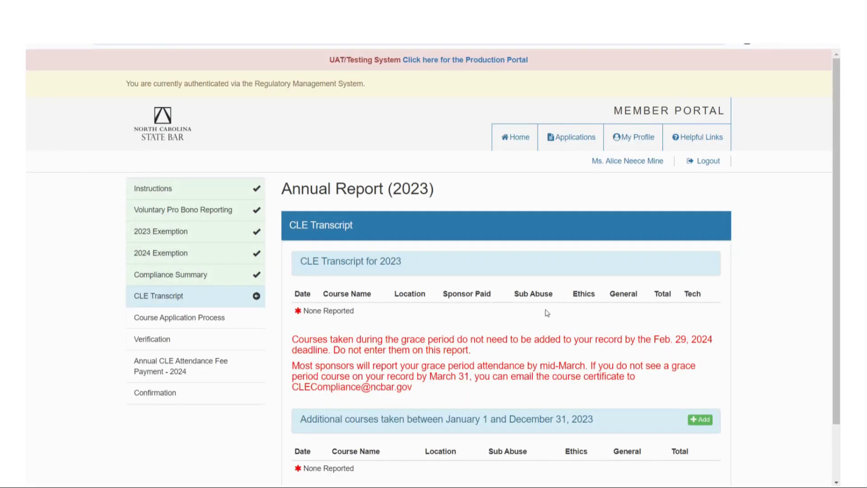
scroll(547, 313, "down", 2)
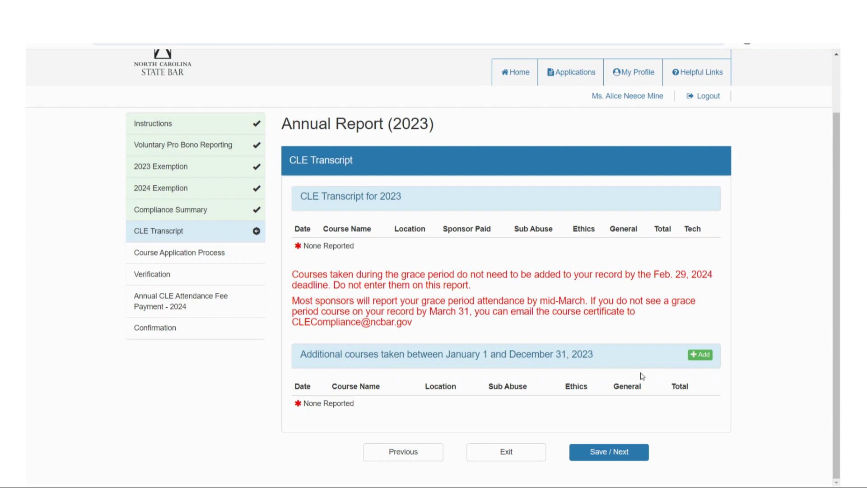
left_click(703, 358)
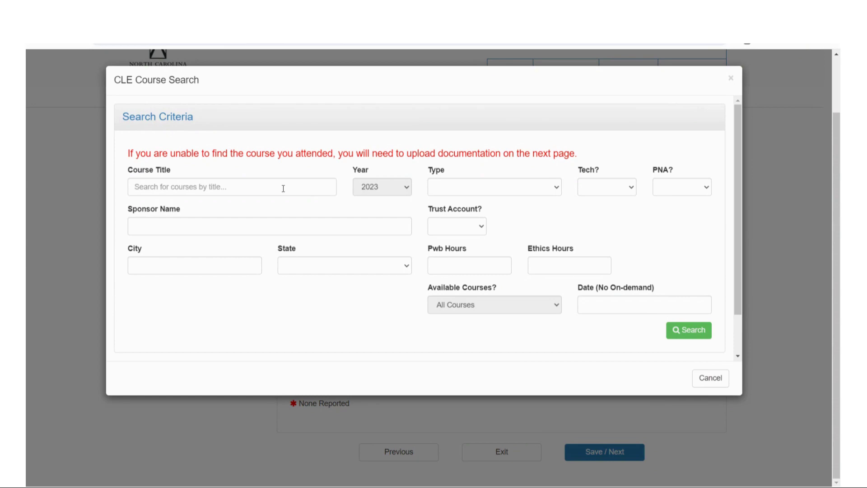
left_click(712, 383)
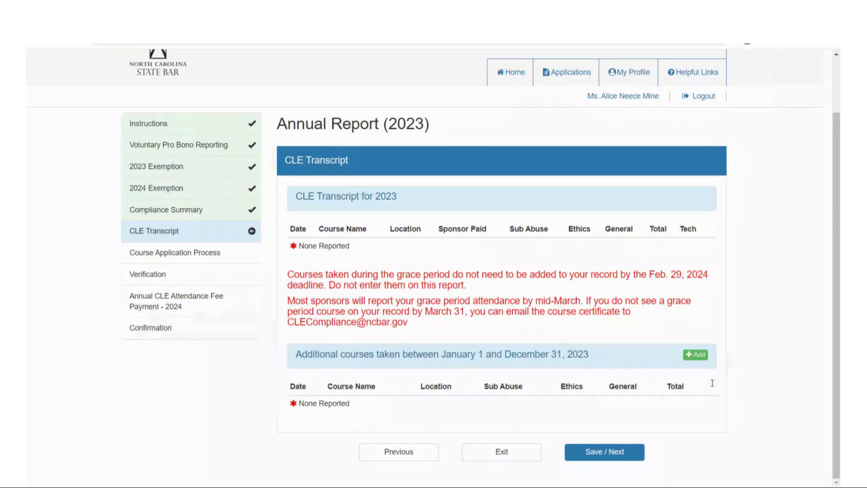
Step: Advance to Course Application Process and cancel the file upload without choosing a document
left_click(620, 453)
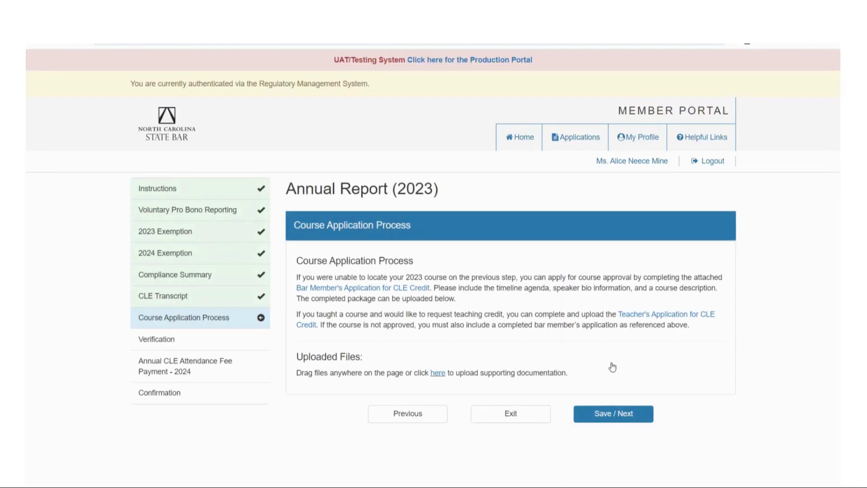
left_click(438, 373)
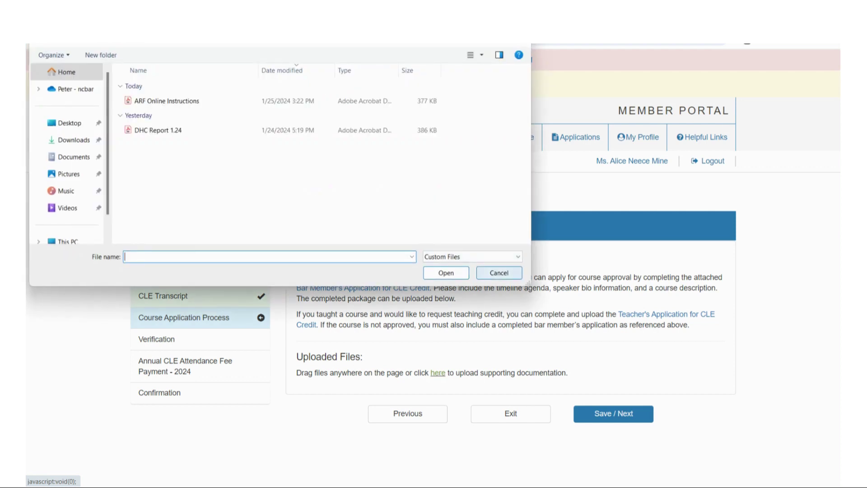
left_click(499, 274)
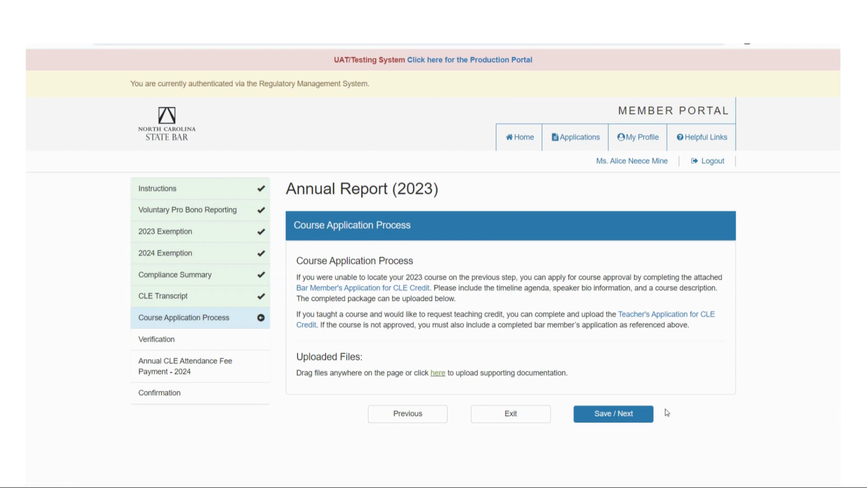
Step: Go to Verification, attest the report information is correct, and continue to the $25.00 fee payment
left_click(605, 419)
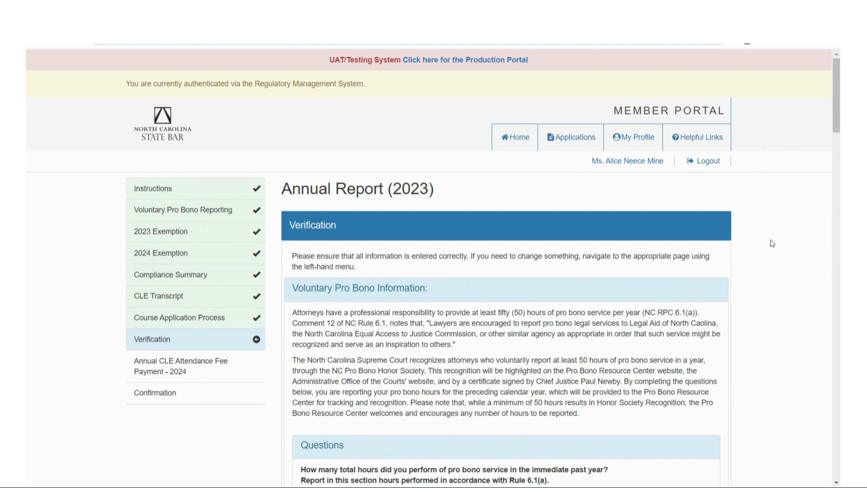
scroll(772, 244, "down", 2)
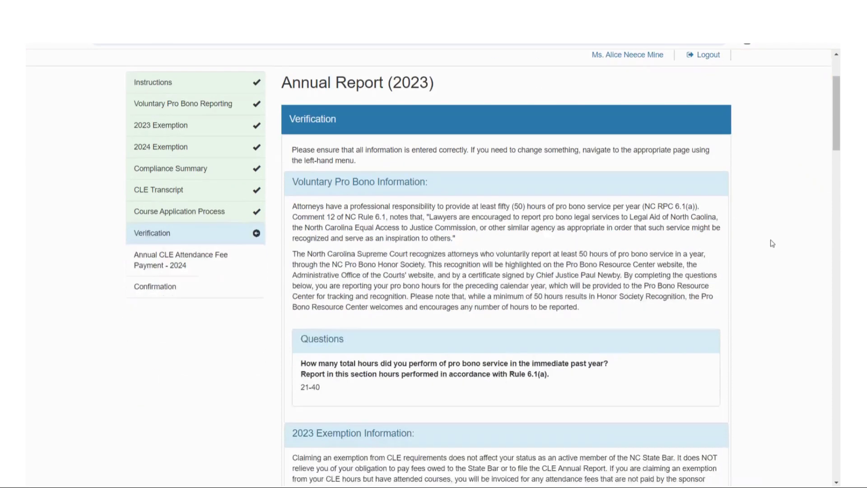
scroll(716, 244, "down", 1)
scroll(716, 244, "down", 3)
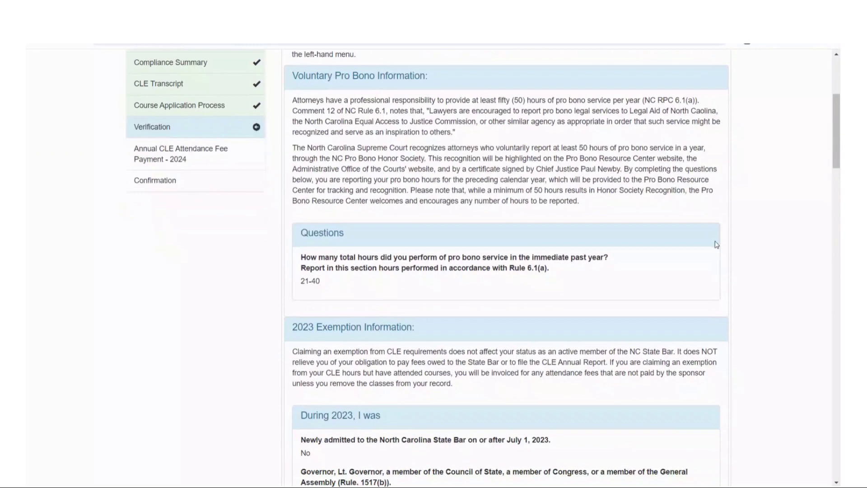
scroll(716, 244, "down", 4)
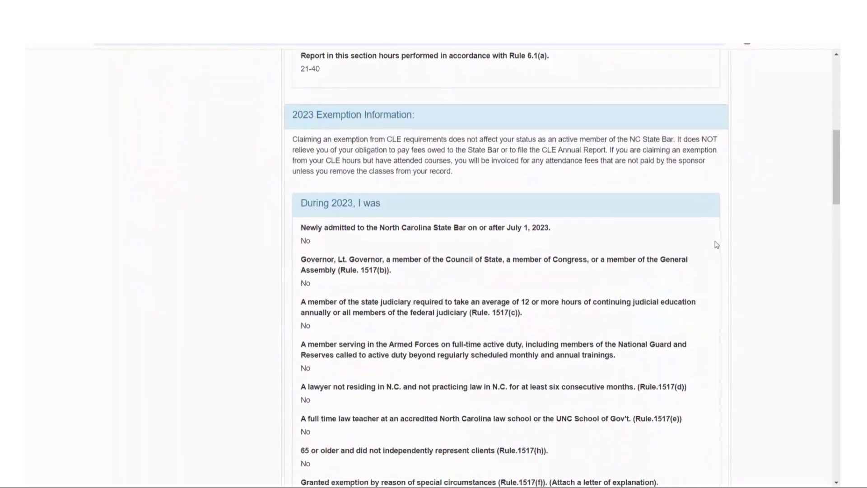
scroll(717, 244, "down", 4)
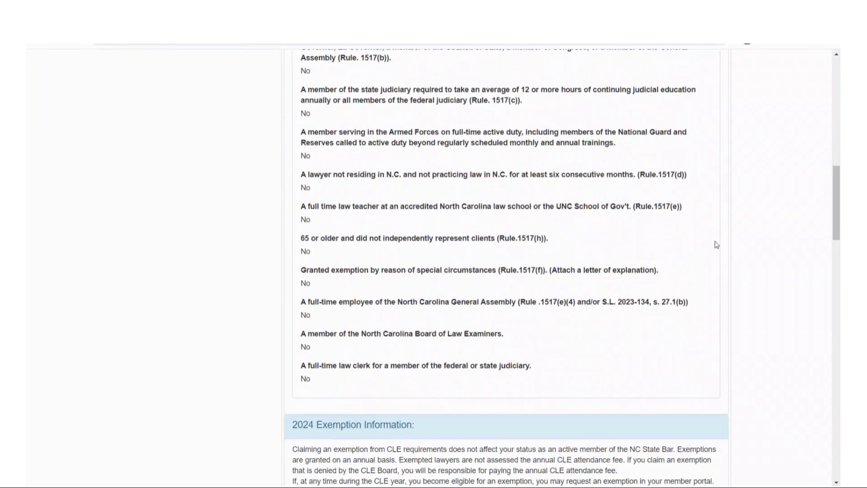
scroll(717, 244, "down", 4)
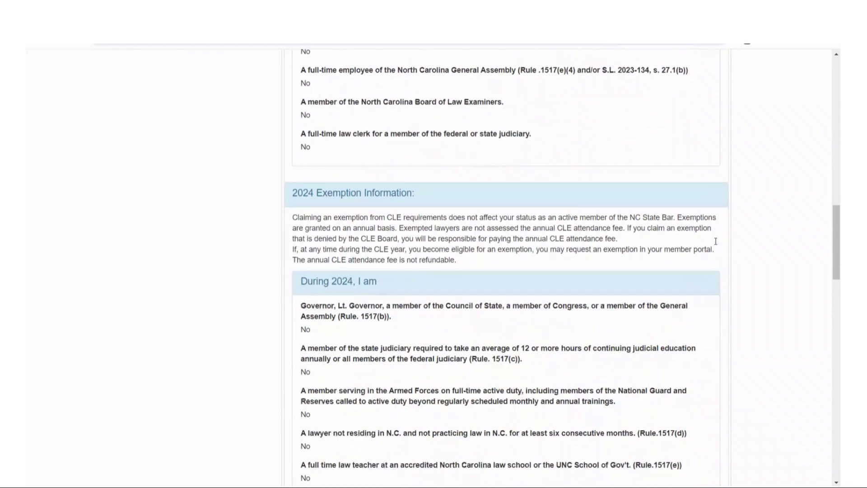
scroll(717, 245, "down", 1)
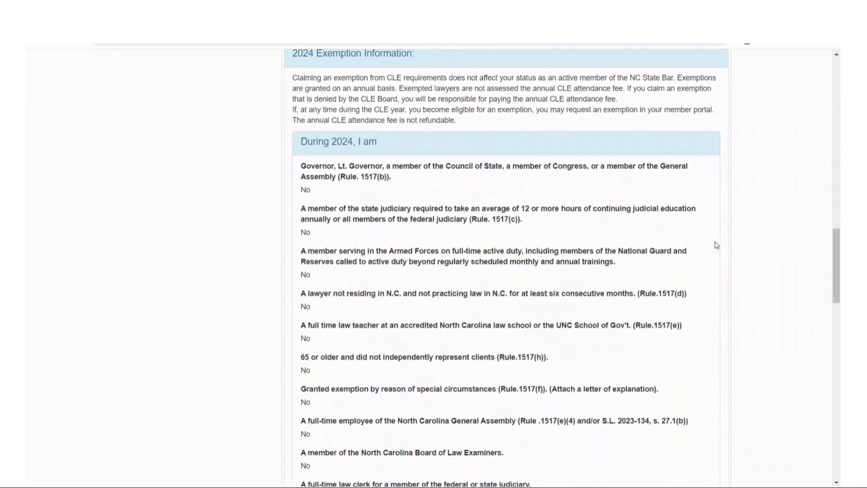
scroll(717, 245, "down", 6)
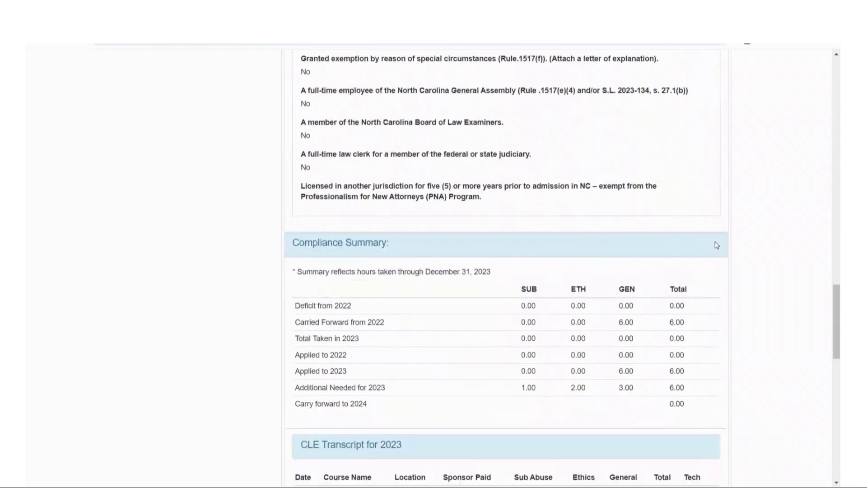
scroll(716, 244, "down", 5)
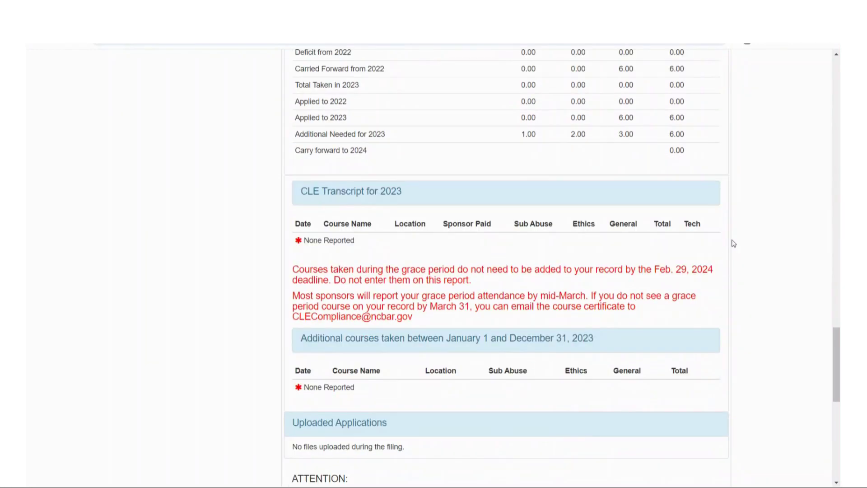
scroll(732, 244, "down", 3)
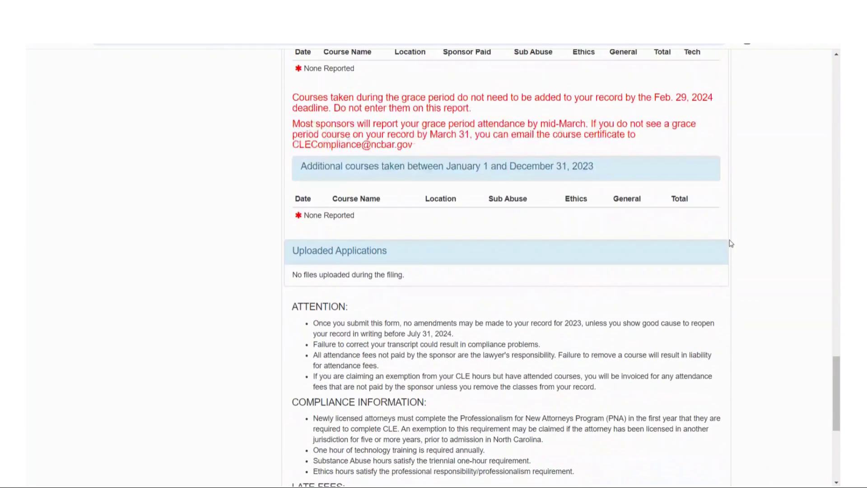
scroll(732, 243, "down", 5)
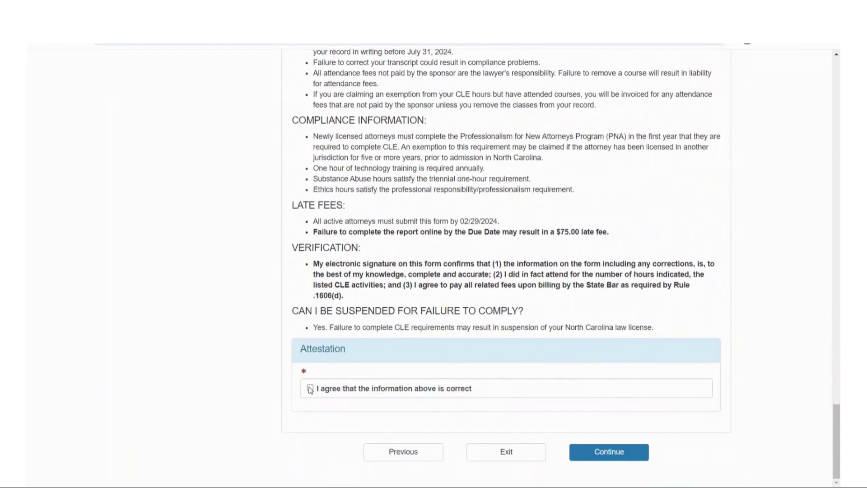
left_click(310, 389)
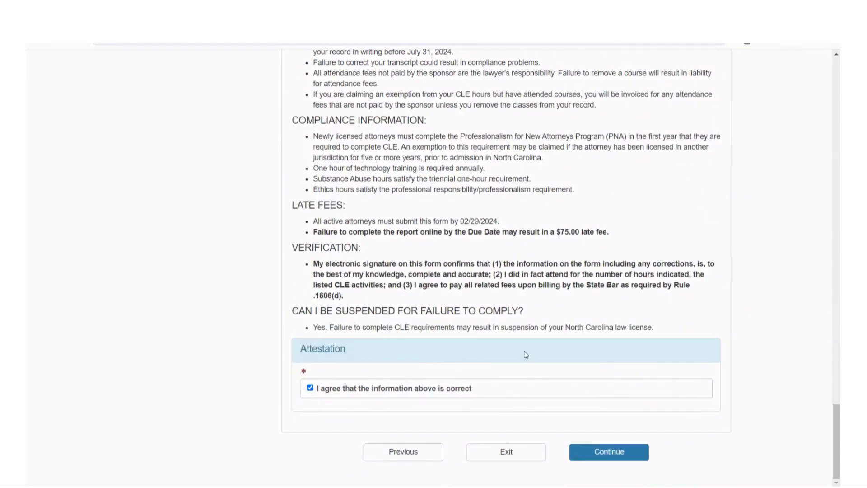
left_click(611, 451)
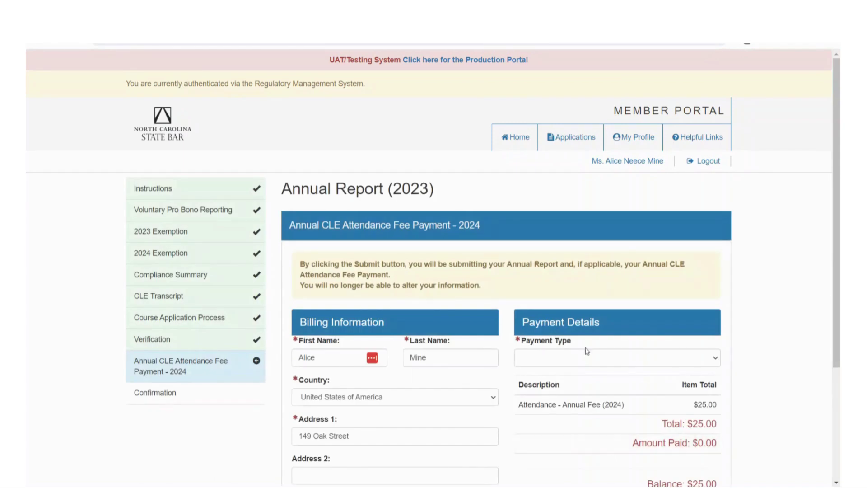
Step: Set the attendance fee payment type to Credit Card
scroll(644, 272, "down", 1)
scroll(613, 264, "down", 1)
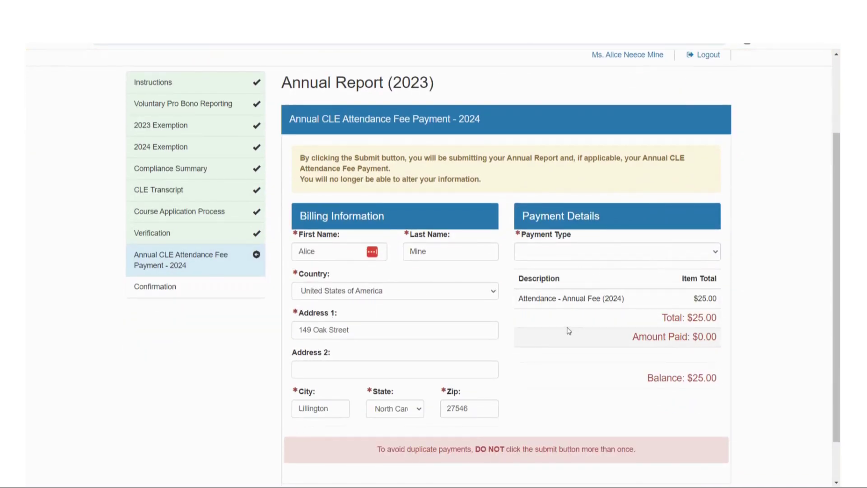
left_click(617, 251)
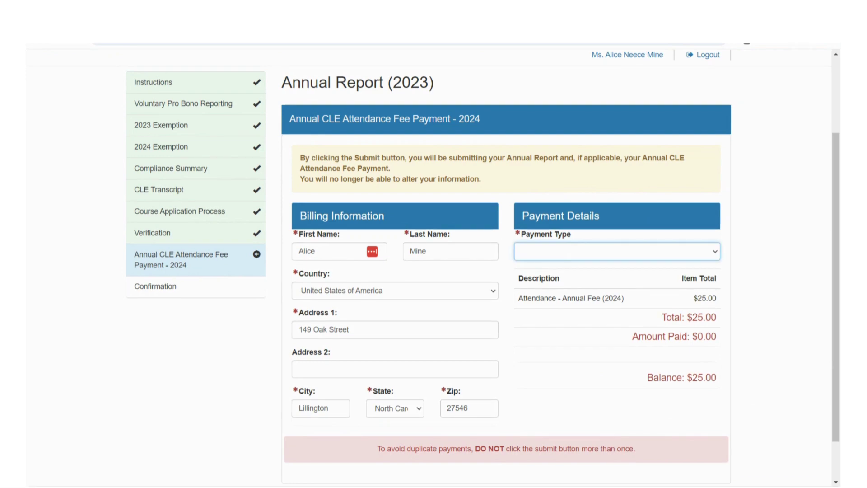
left_click(573, 280)
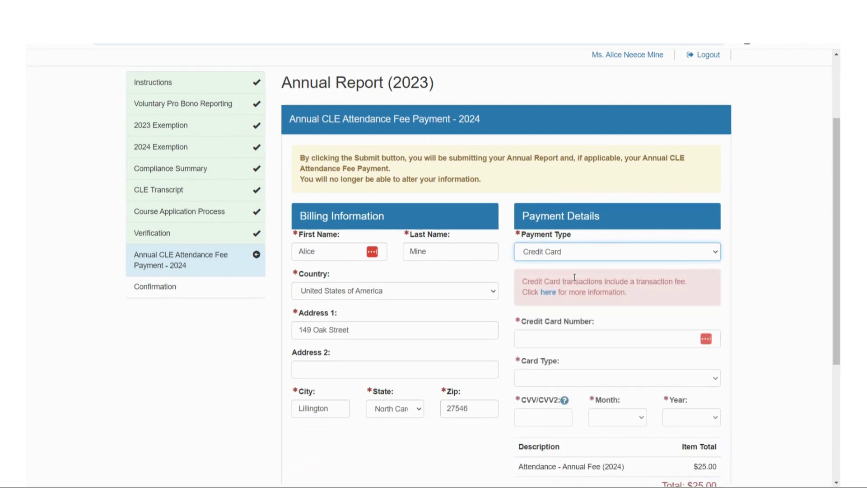
scroll(544, 340, "down", 2)
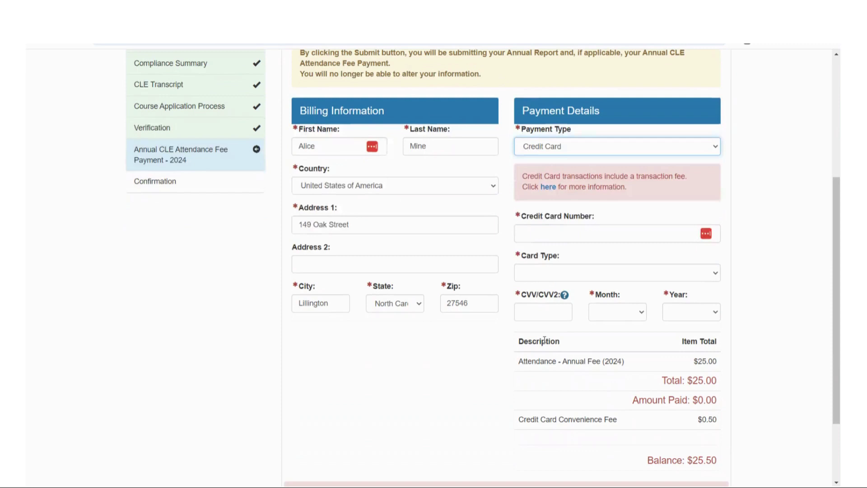
scroll(552, 281, "down", 1)
Step: Enter the Visa card number, security code and 12/2025 expiry, then submit the $25.50 payment
left_click(559, 187)
type("4111111111111111")
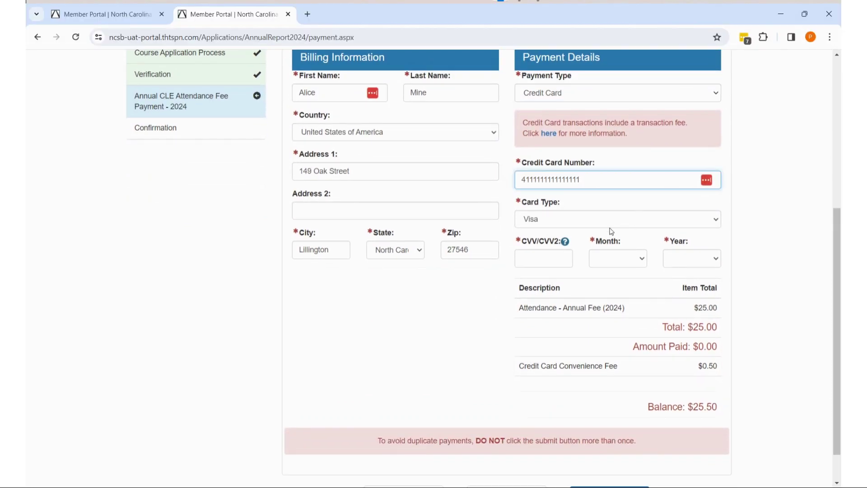
left_click(528, 256)
type("111")
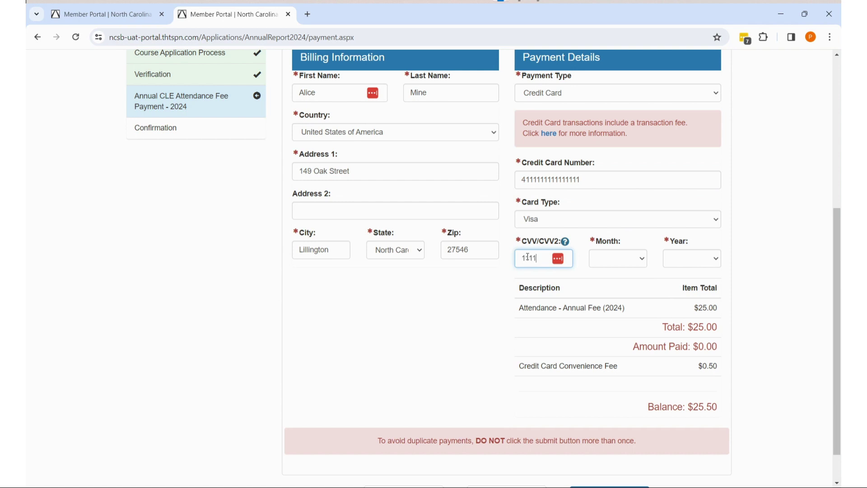
type("1")
key("Tab")
key("Tab")
type("2024")
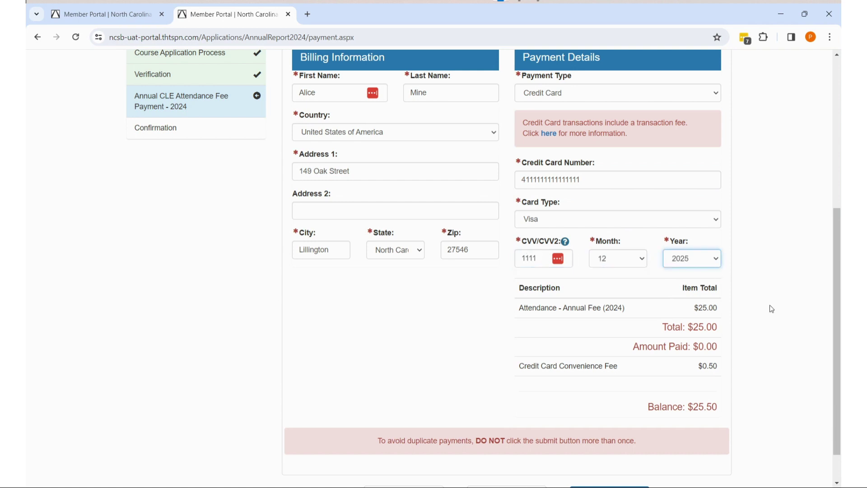
scroll(772, 342, "down", 1)
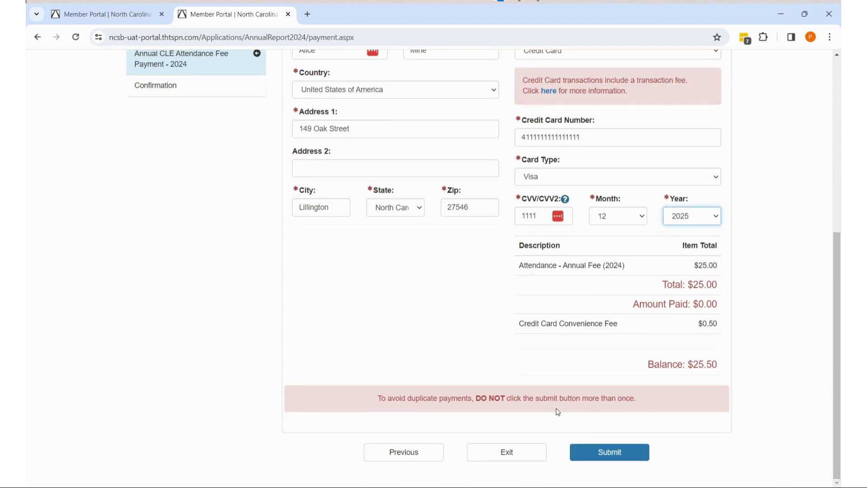
left_click(617, 459)
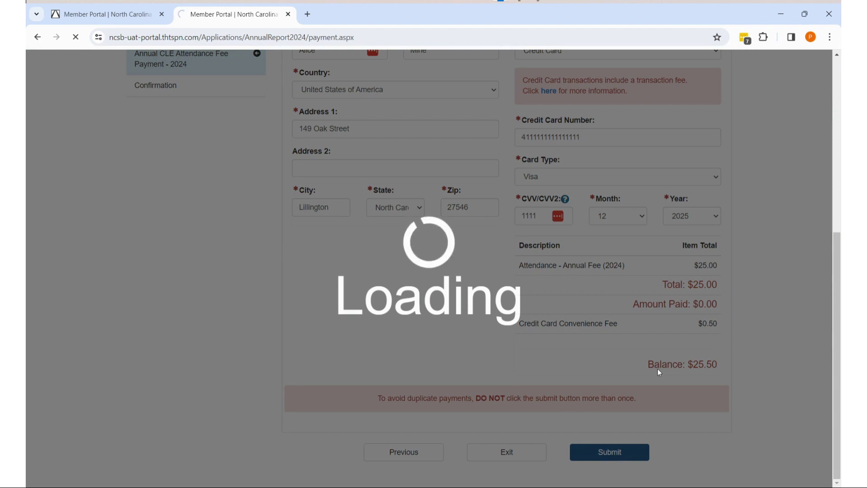
Step: Scroll down the Confirmation page to review the full 2023 Annual Report filing summary
scroll(658, 371, "down", 1)
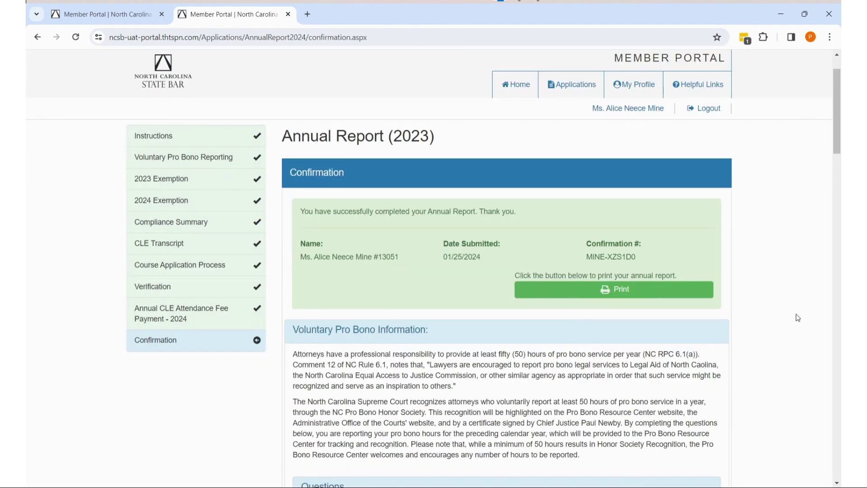
scroll(796, 318, "down", 3)
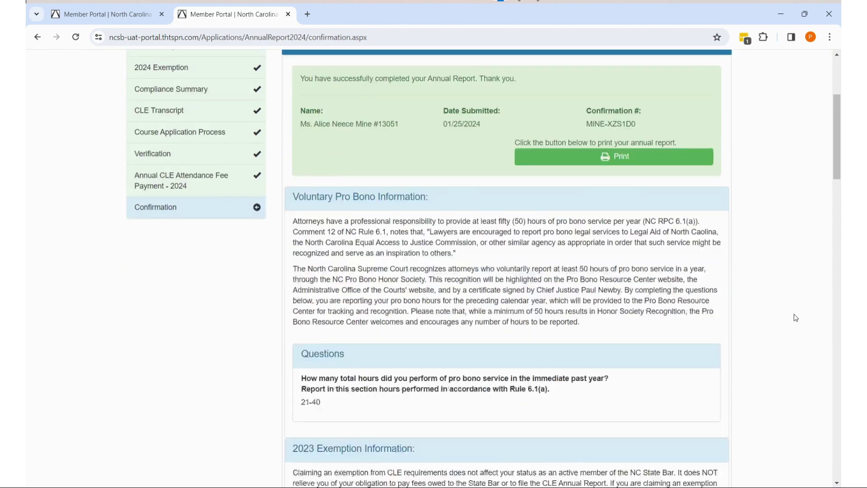
scroll(796, 317, "down", 18)
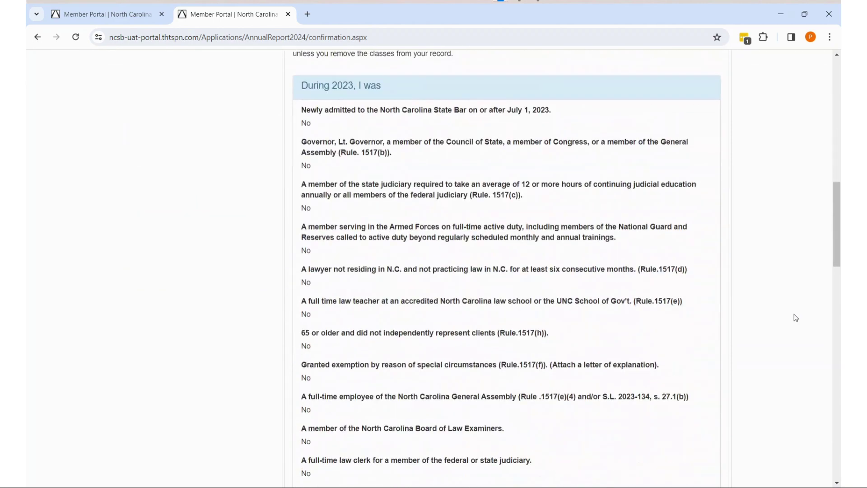
scroll(795, 317, "down", 11)
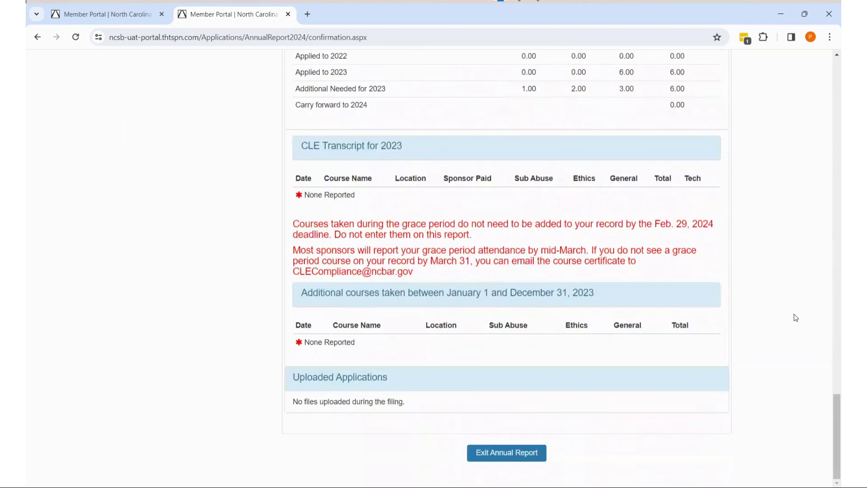
Step: Exit the completed annual report and close the testing portal tab, returning to the member profile
left_click(497, 452)
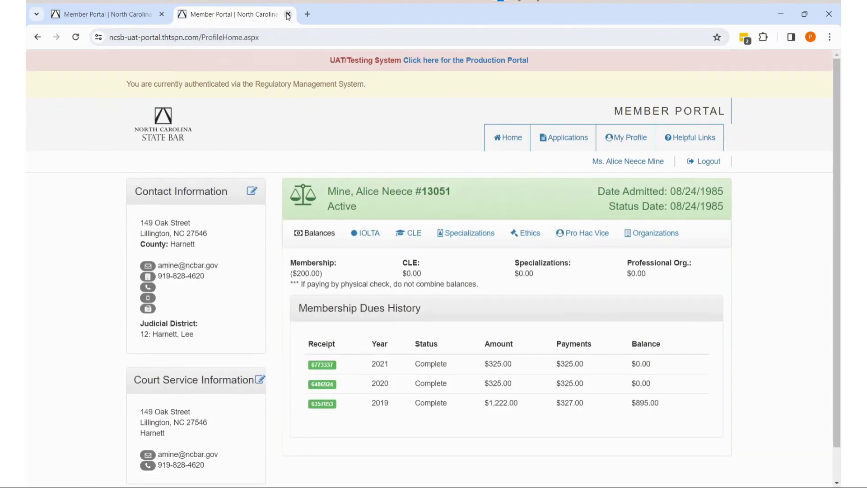
left_click(288, 15)
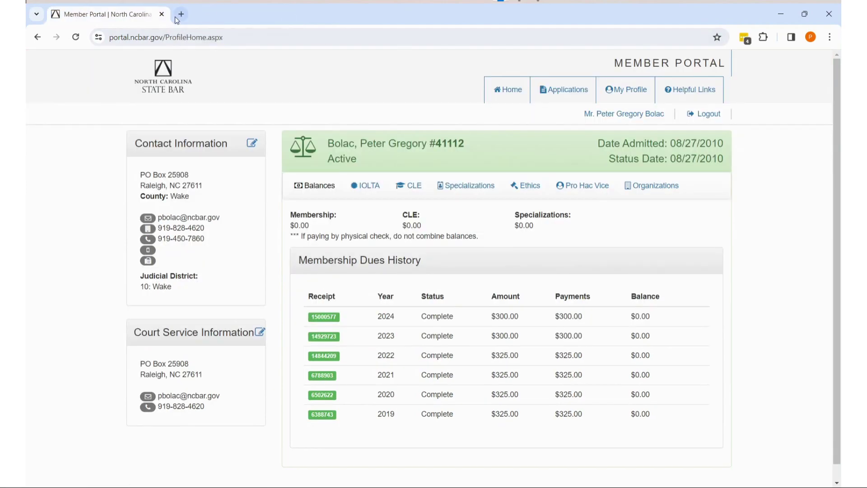